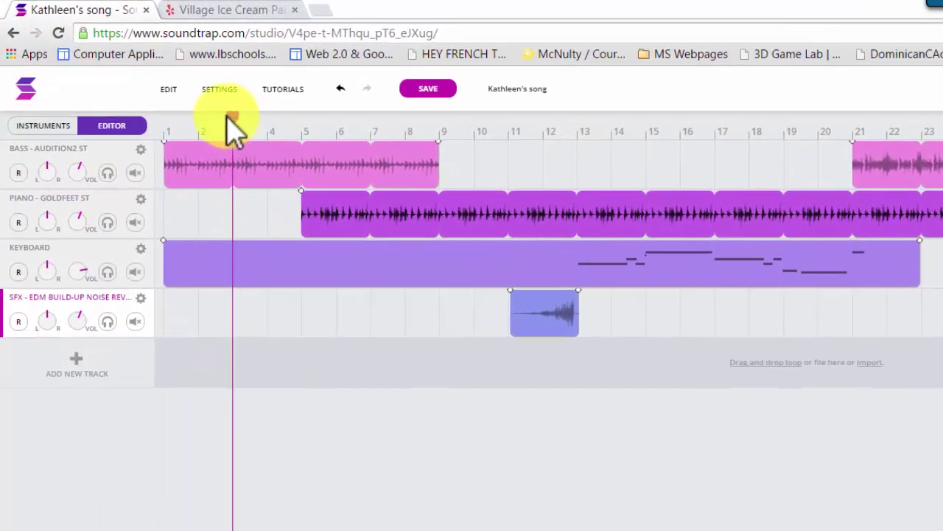
Move the playhead back to bar 2
drag(229, 118, 166, 115)
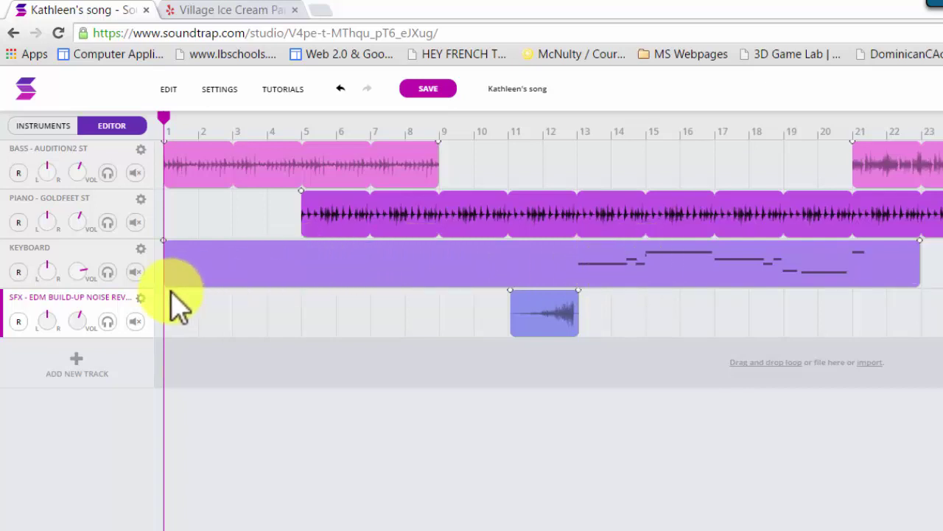
Add a Soundtrap Instruments Keyboard track, browsing the sound presets and keeping Grand Piano 1
click(94, 367)
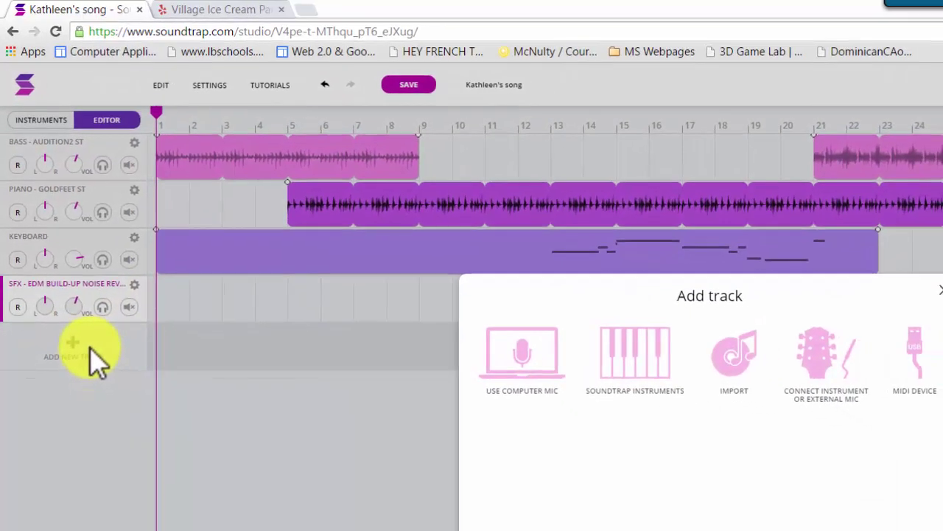
click(603, 331)
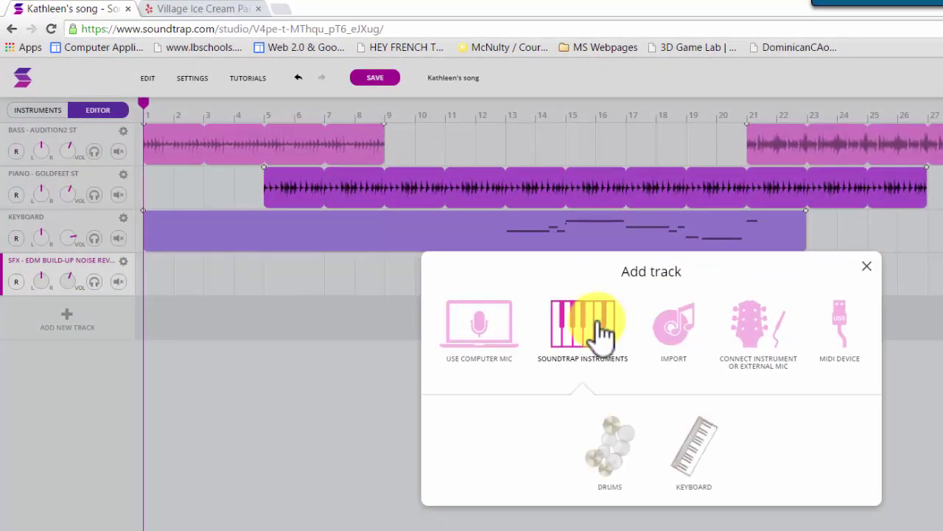
click(700, 457)
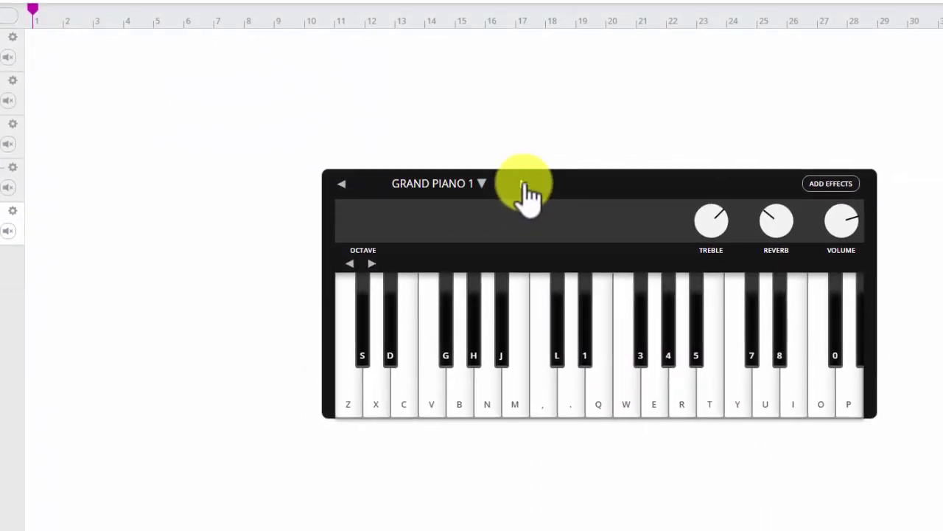
click(482, 185)
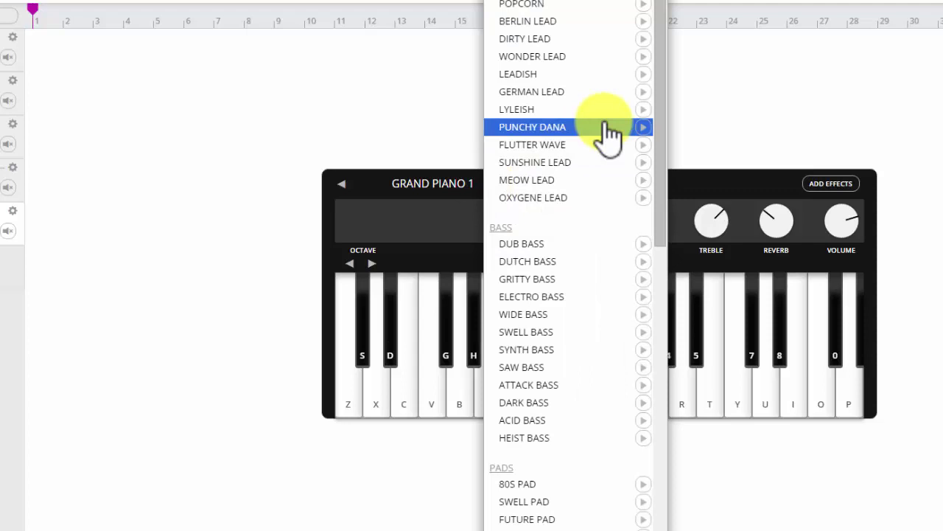
drag(659, 57, 711, 416)
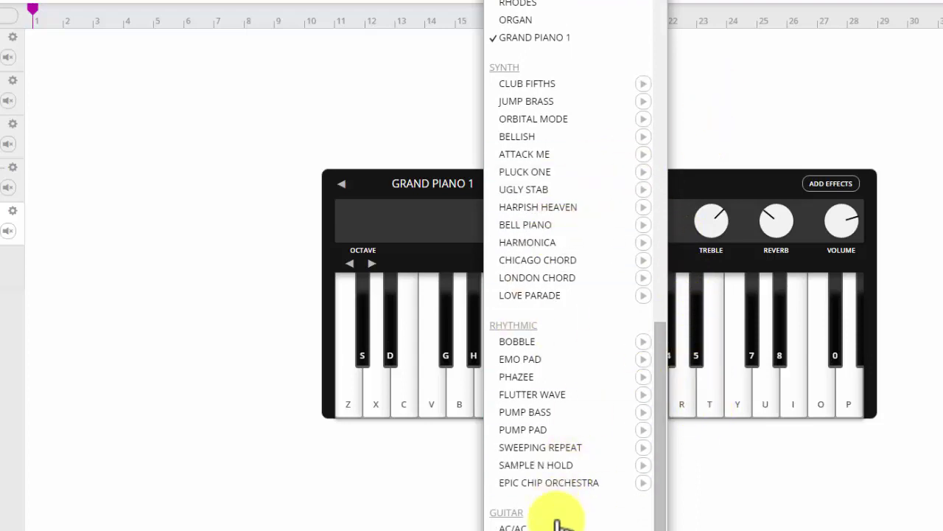
click(866, 100)
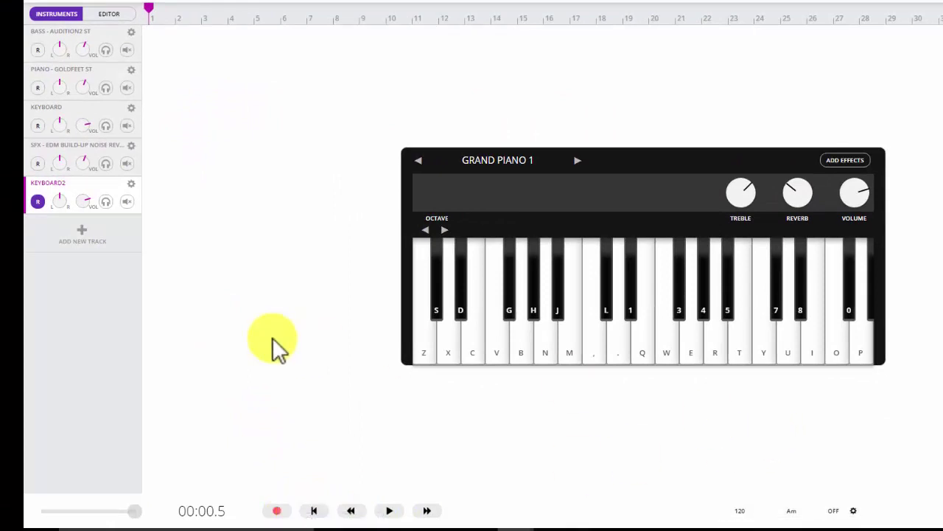
Play a few test notes on the Grand Piano 1 on-screen keyboard
click(600, 356)
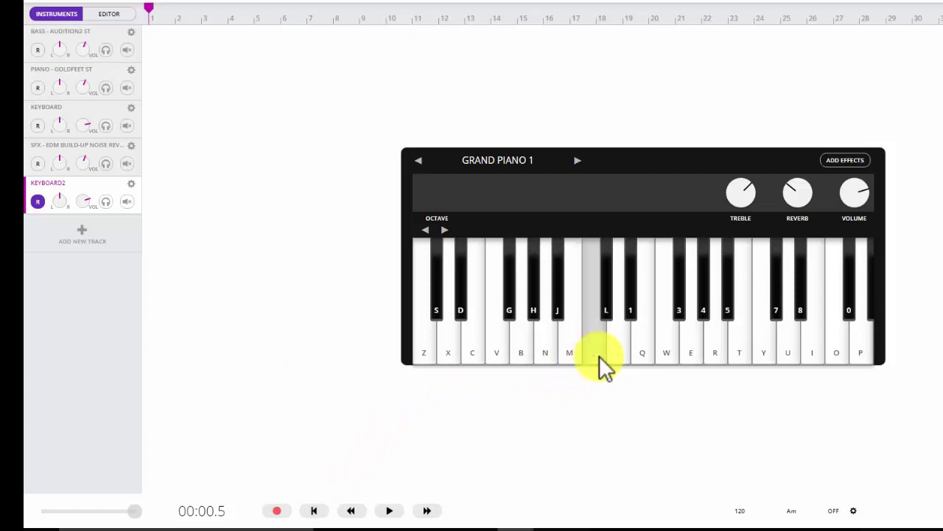
click(648, 351)
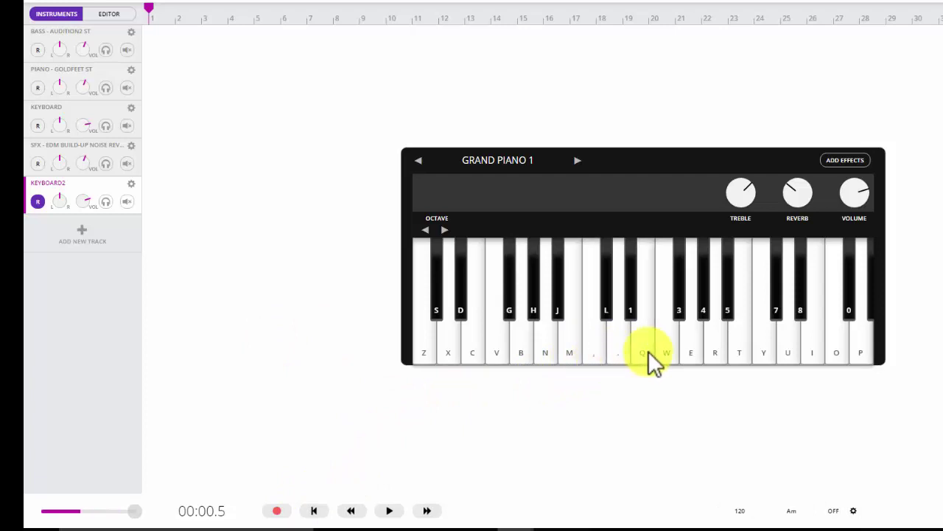
click(648, 351)
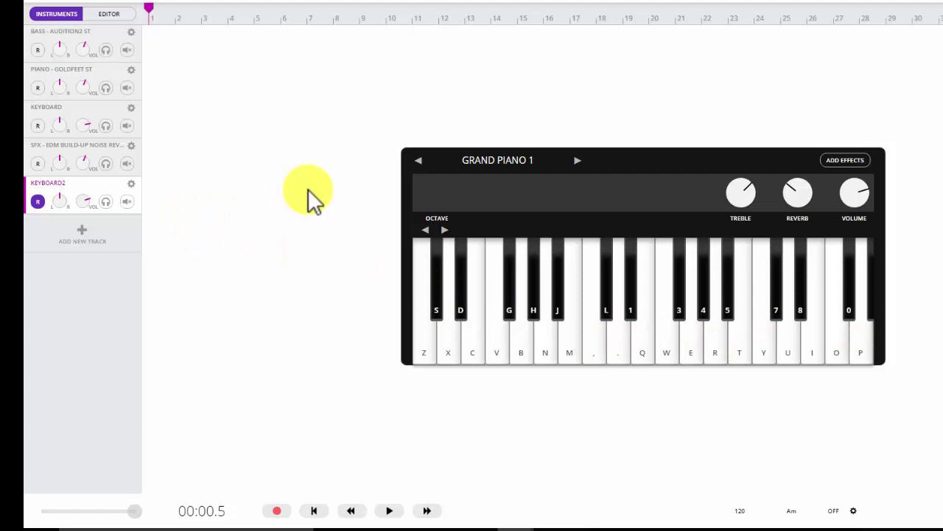
Show the KEYBOARD2 track's piano roll with the pencil tool selected
click(109, 16)
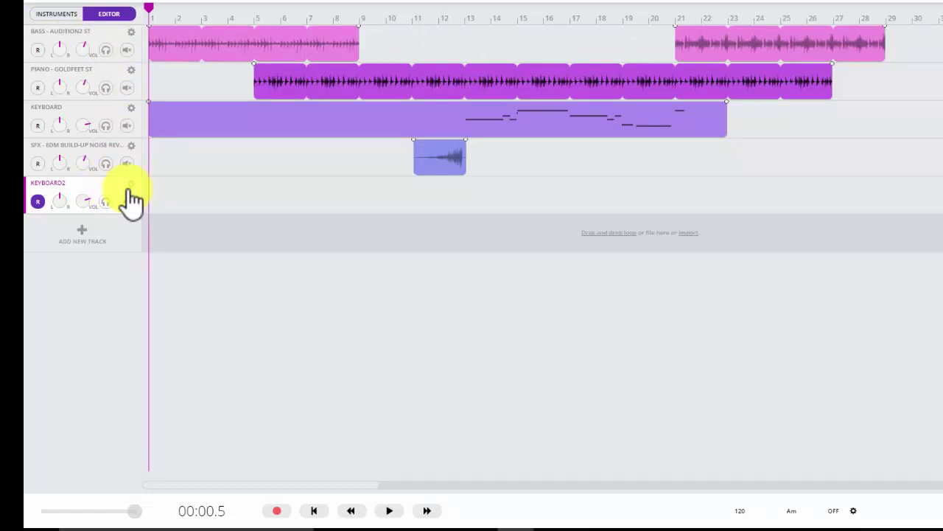
right_click(109, 196)
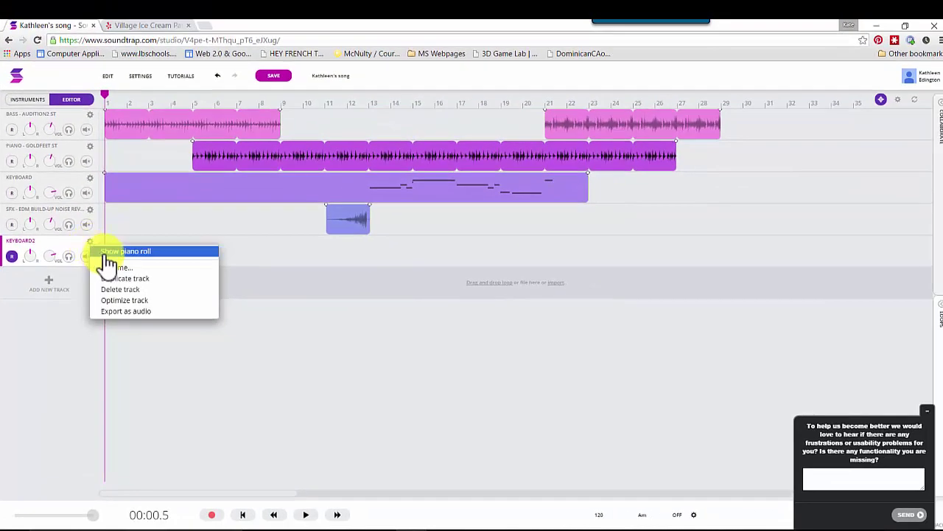
click(105, 253)
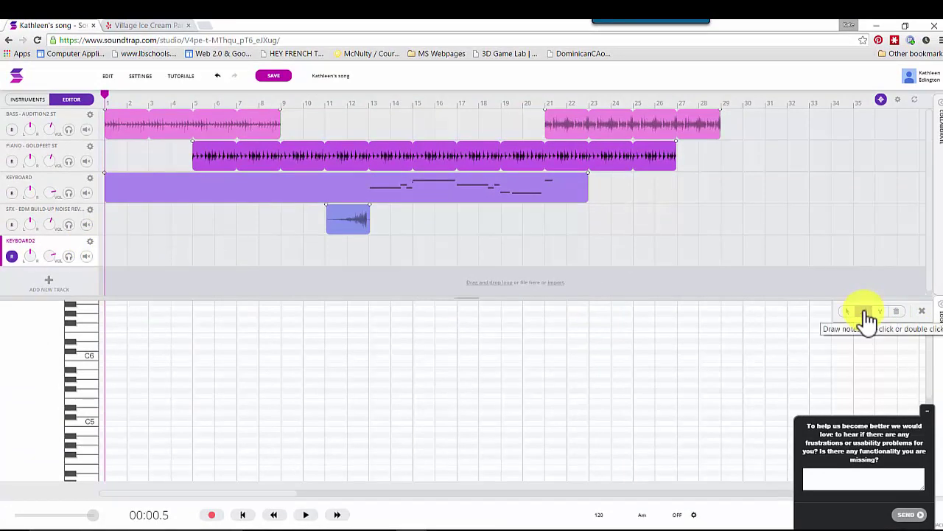
click(864, 311)
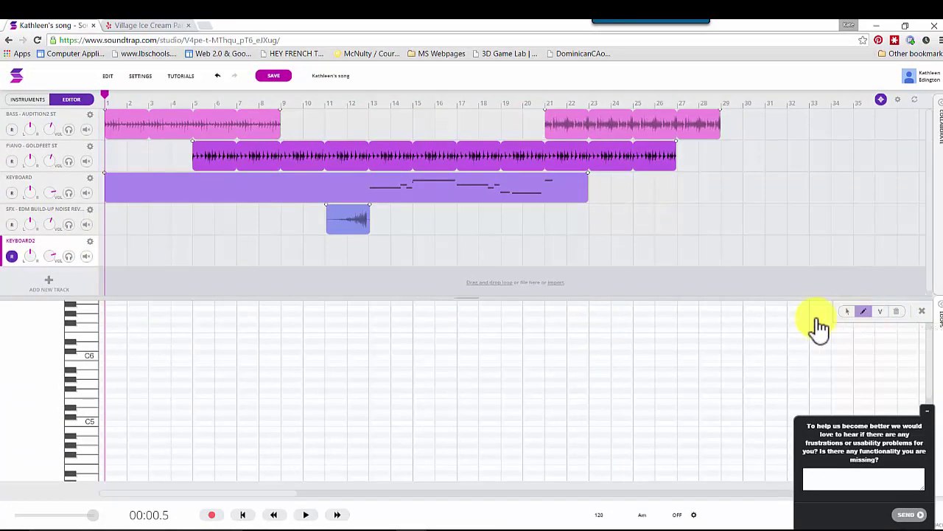
Draw seven melody notes between C5 and C6 across bars 11–16
click(341, 388)
click(380, 390)
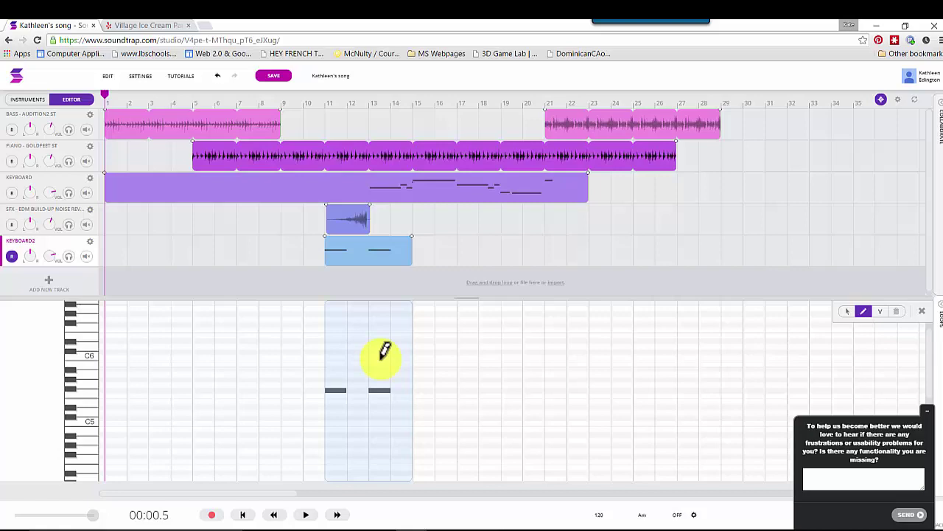
click(361, 357)
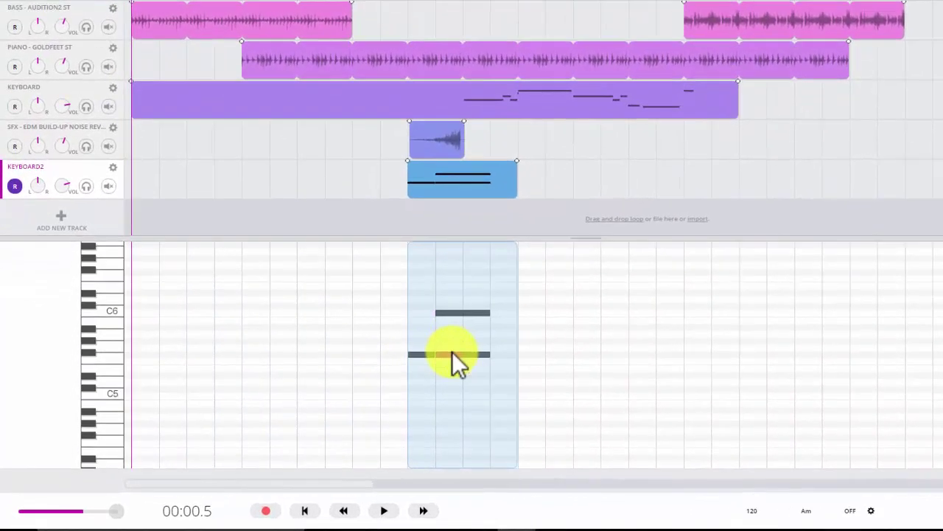
click(455, 389)
click(549, 388)
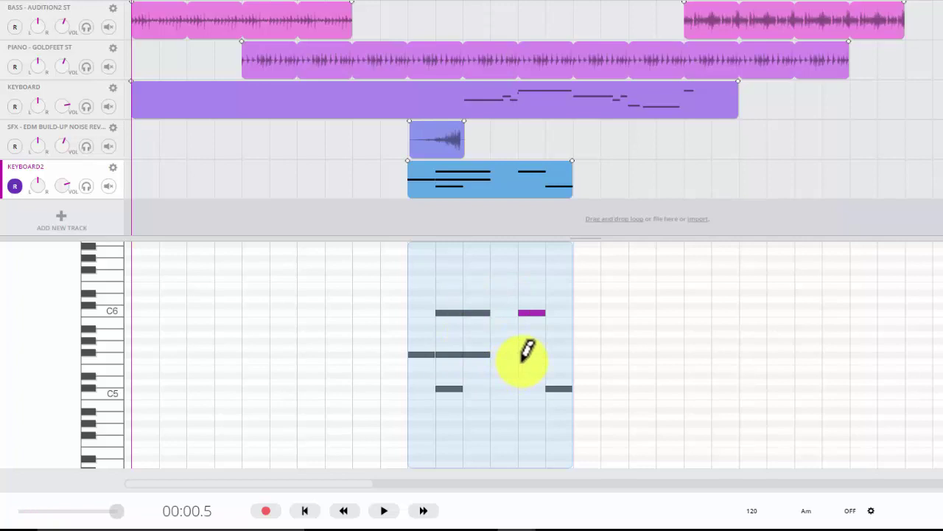
click(487, 272)
click(508, 278)
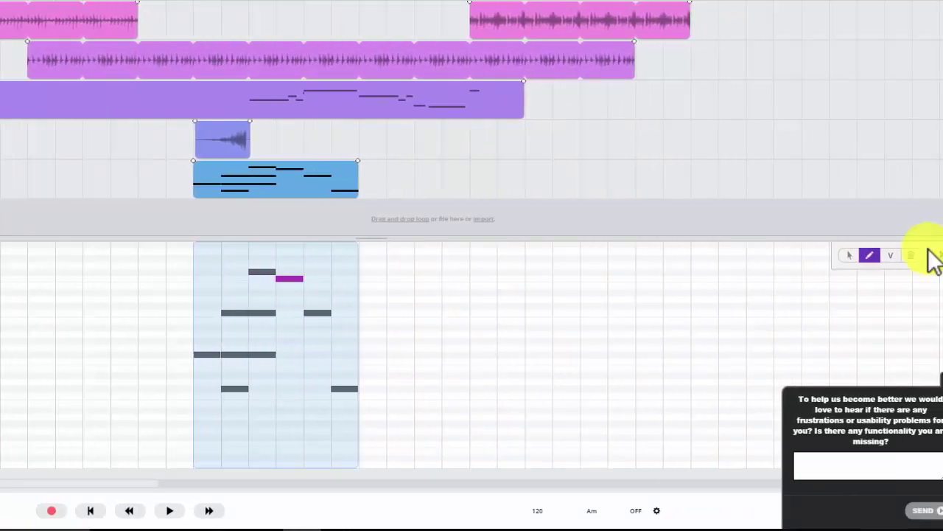
Erase the highest note and one other note from the KEYBOARD2 melody
click(847, 255)
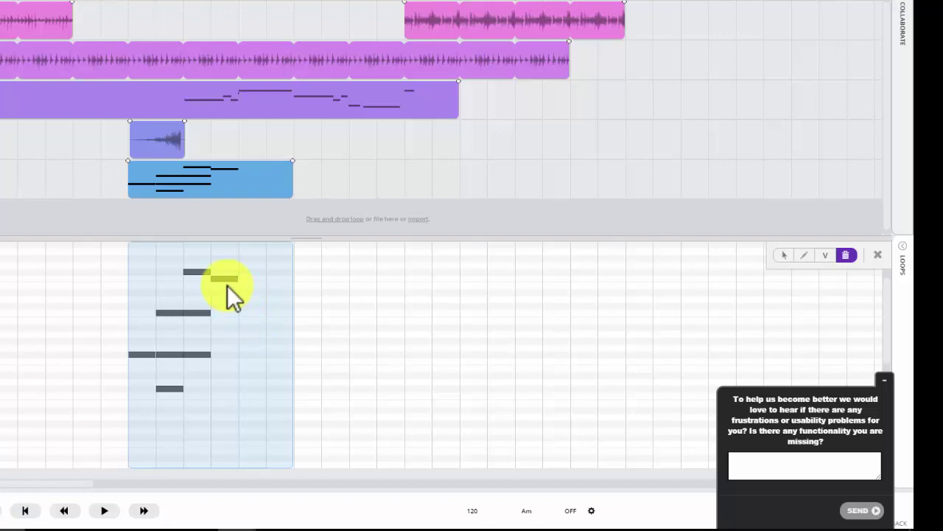
click(199, 273)
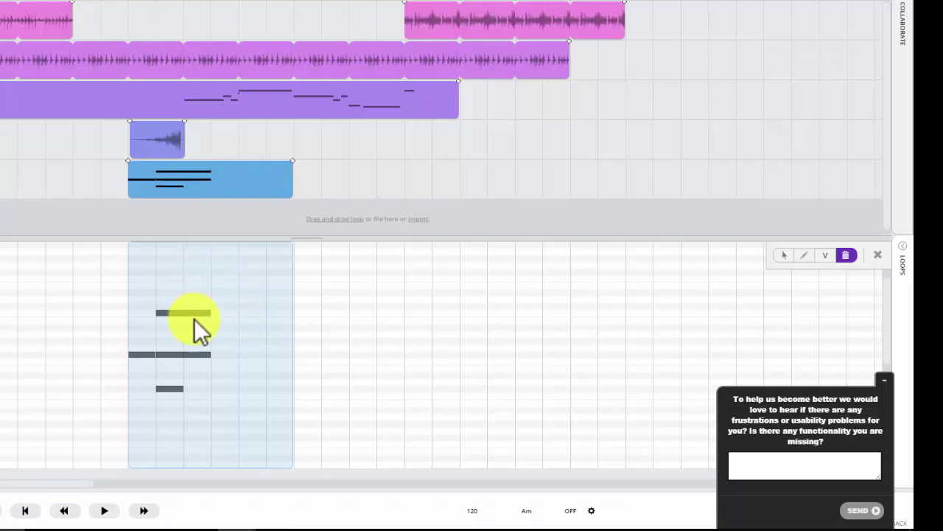
click(195, 313)
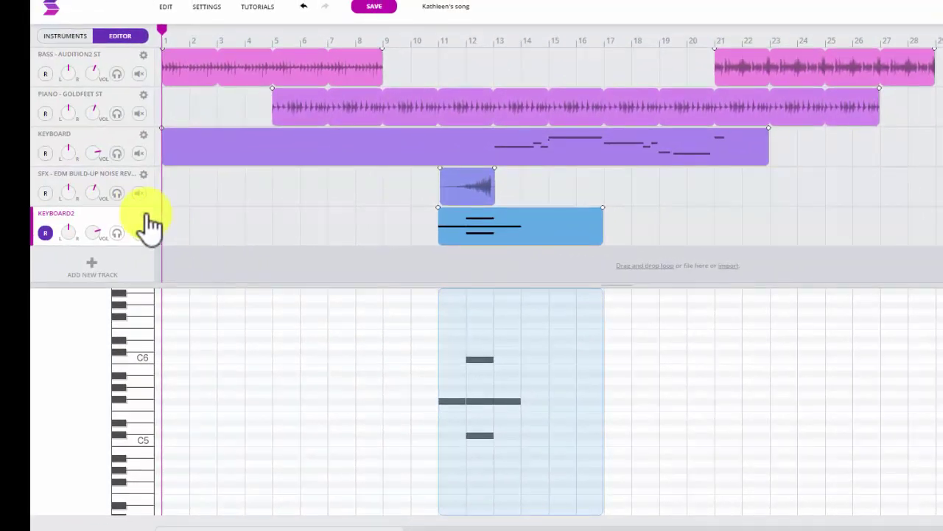
Delete the KEYBOARD2 track from its settings, confirming with YES, DELETE!
click(145, 215)
click(166, 271)
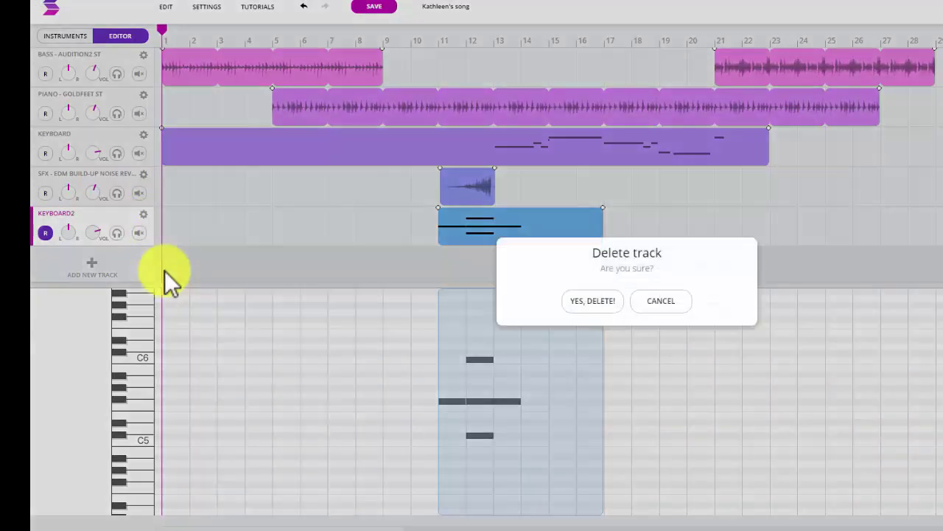
click(598, 302)
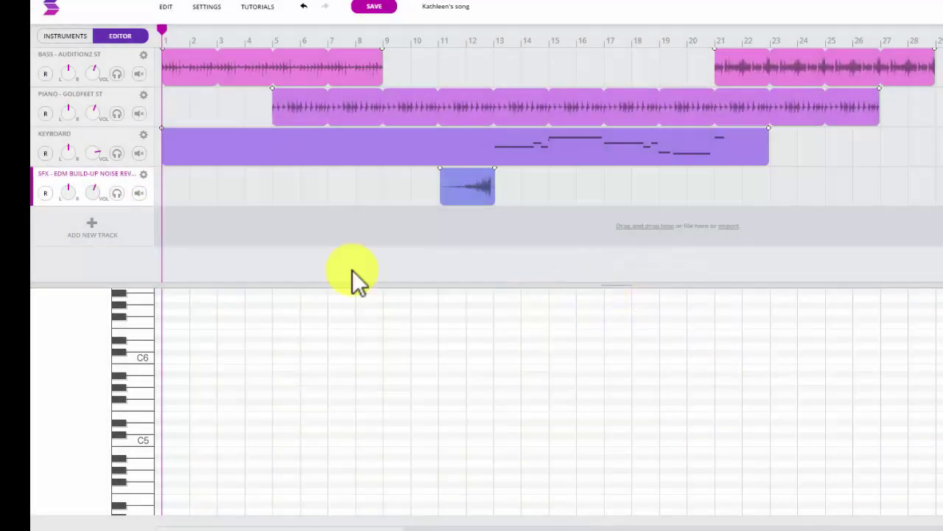
Play the song from about bar 7, then pause it
drag(163, 31, 411, 45)
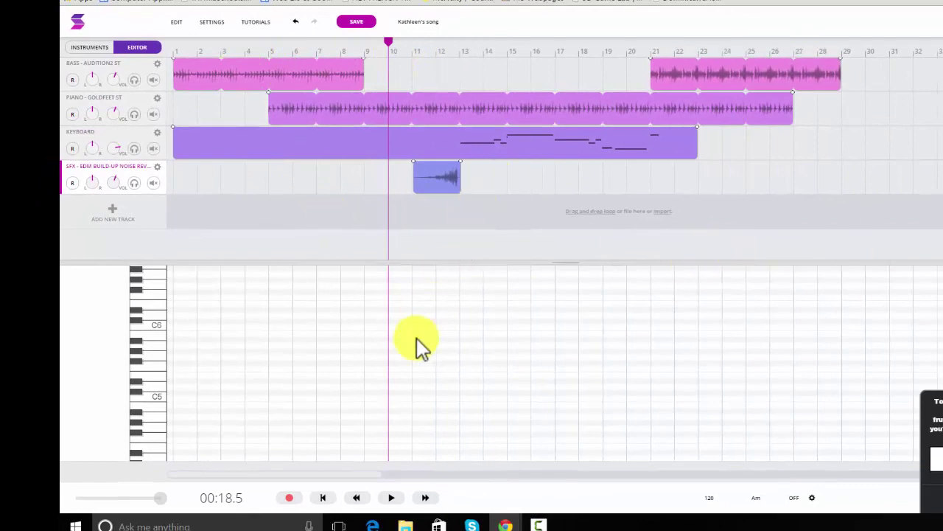
click(391, 501)
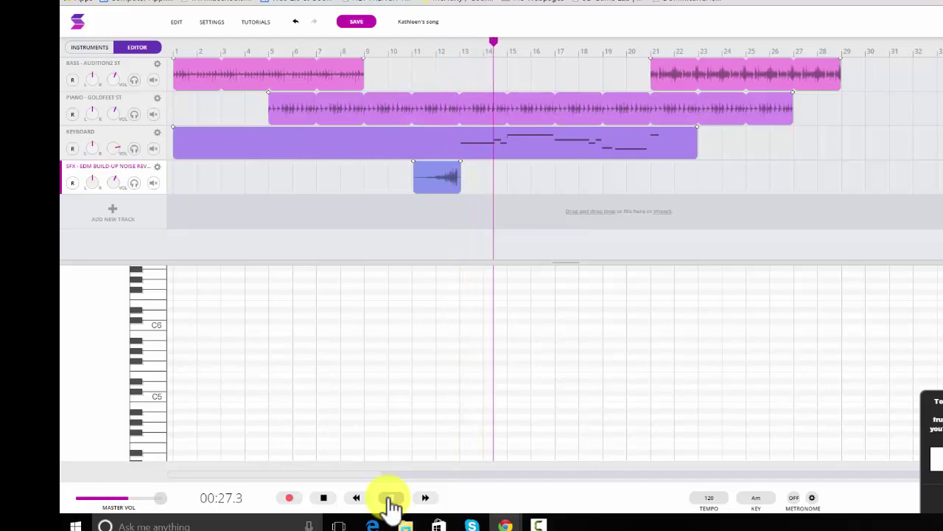
click(391, 500)
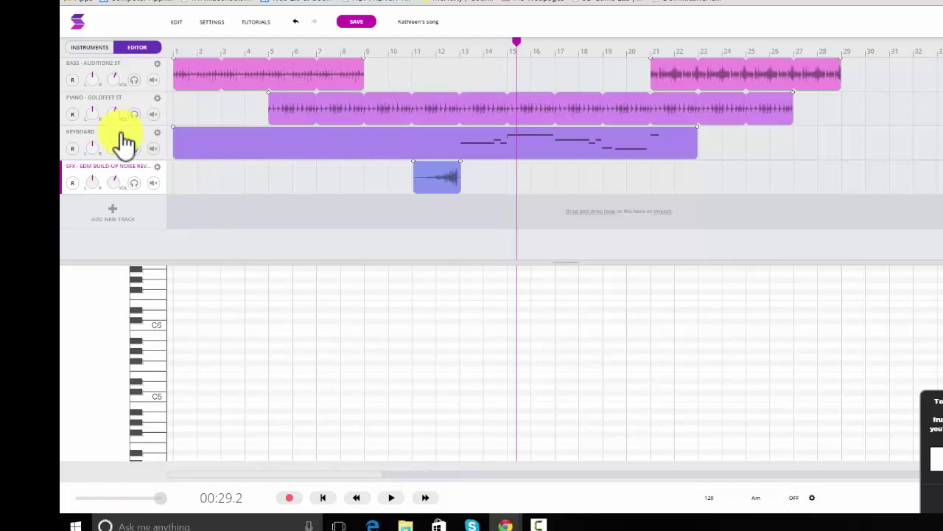
Load the Keyboard track's notes into the piano roll and play from about bar 12
click(123, 142)
drag(522, 40, 412, 50)
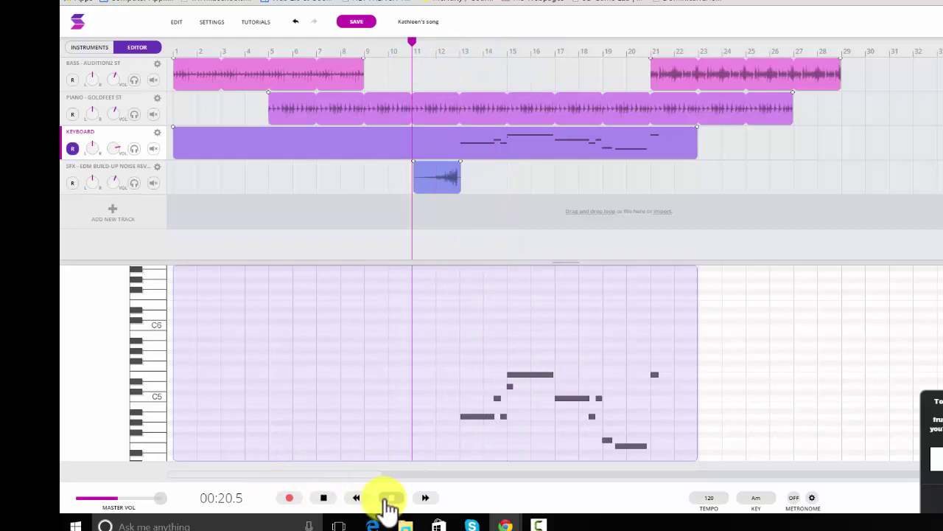
click(390, 501)
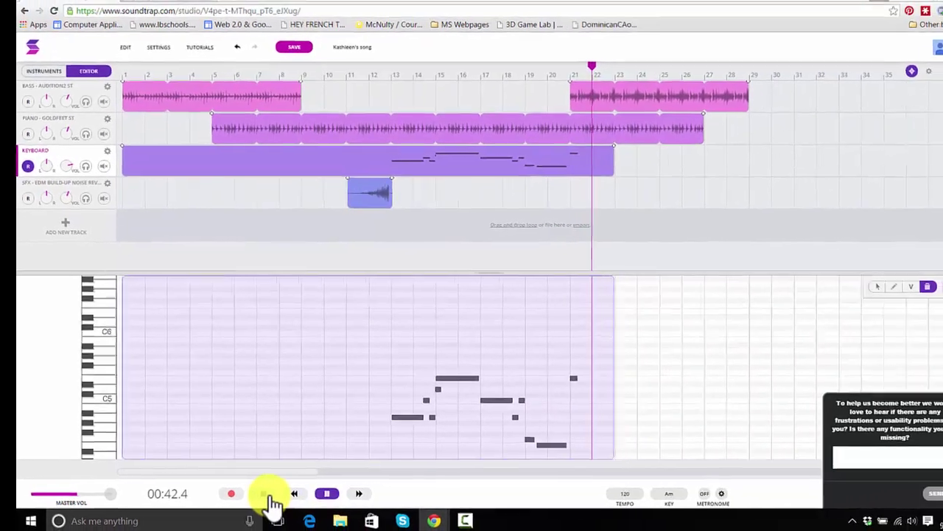
Add a note right after the long note around bar 17, raised one row above C5
key(space)
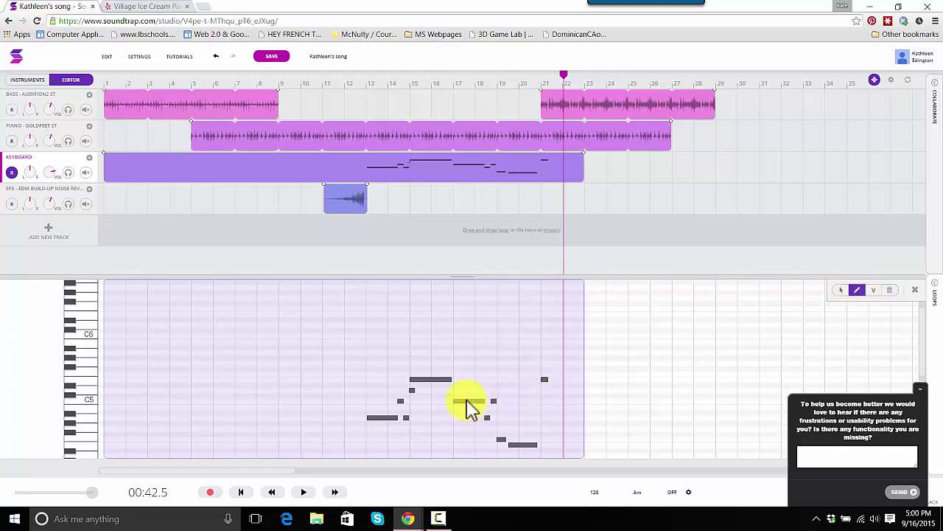
click(469, 404)
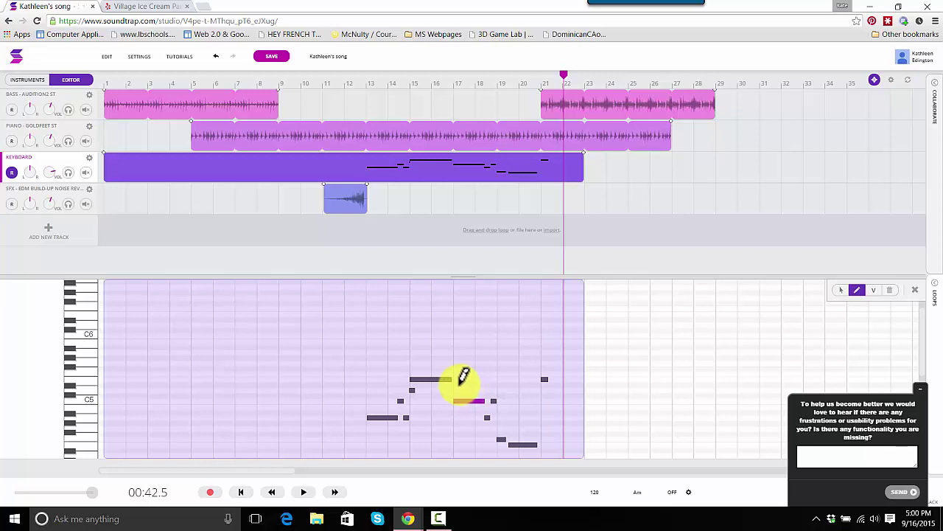
click(459, 384)
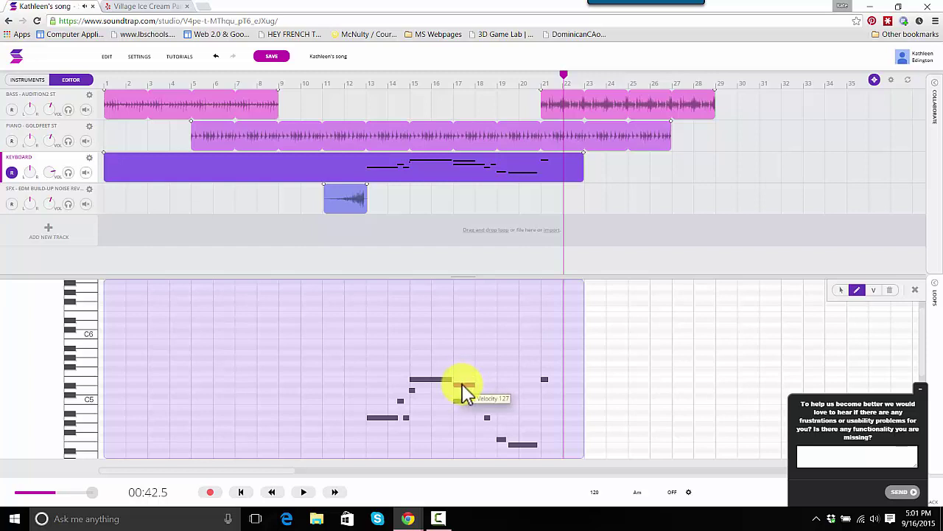
drag(463, 383, 463, 378)
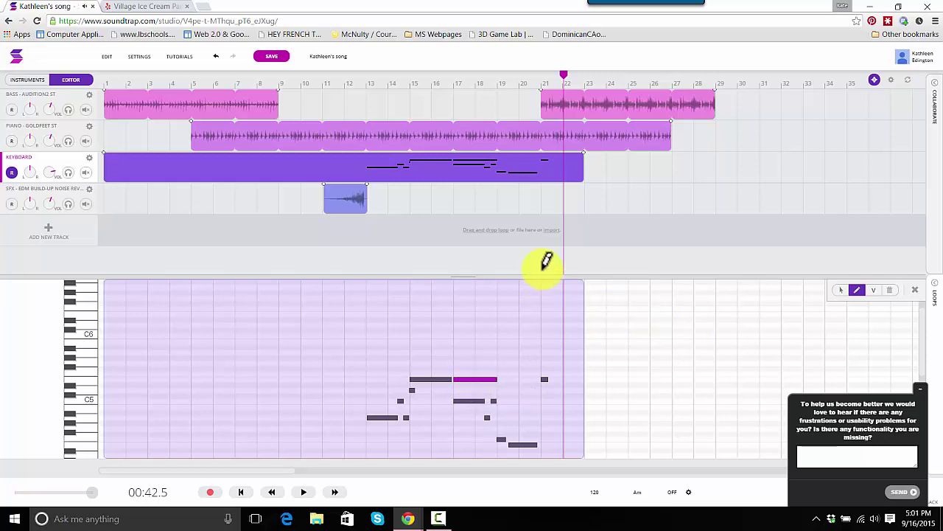
drag(567, 74, 463, 93)
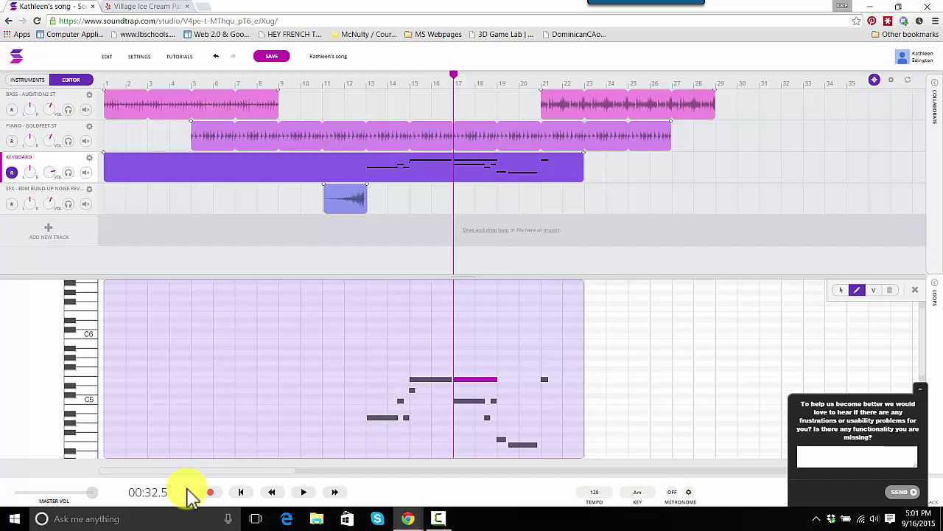
click(303, 495)
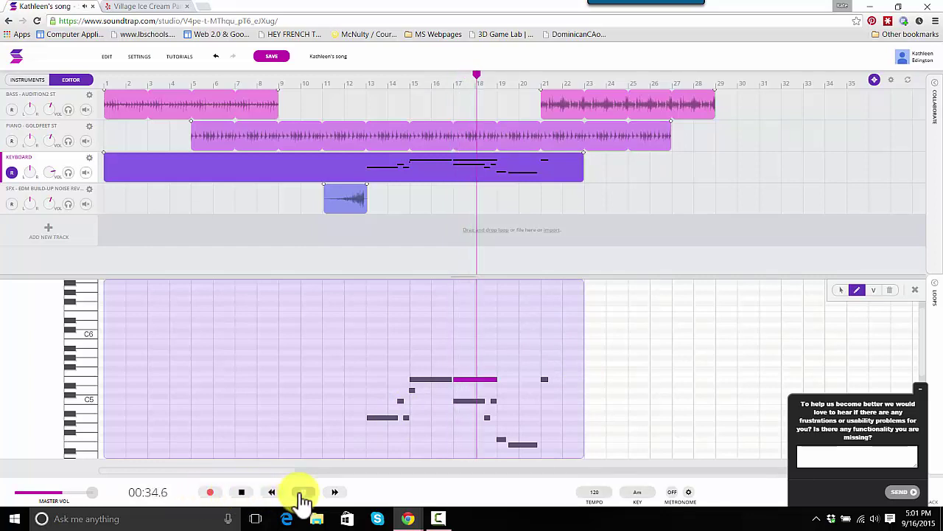
click(303, 495)
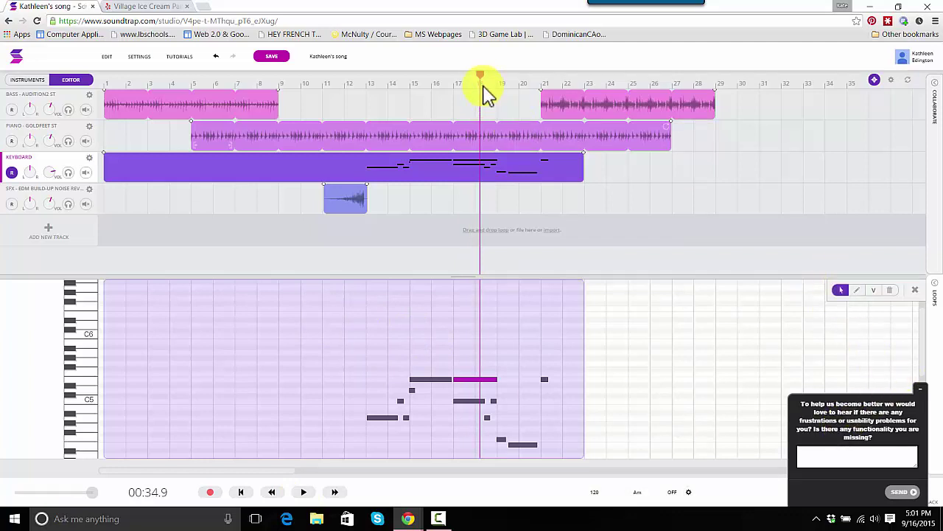
drag(479, 79, 432, 82)
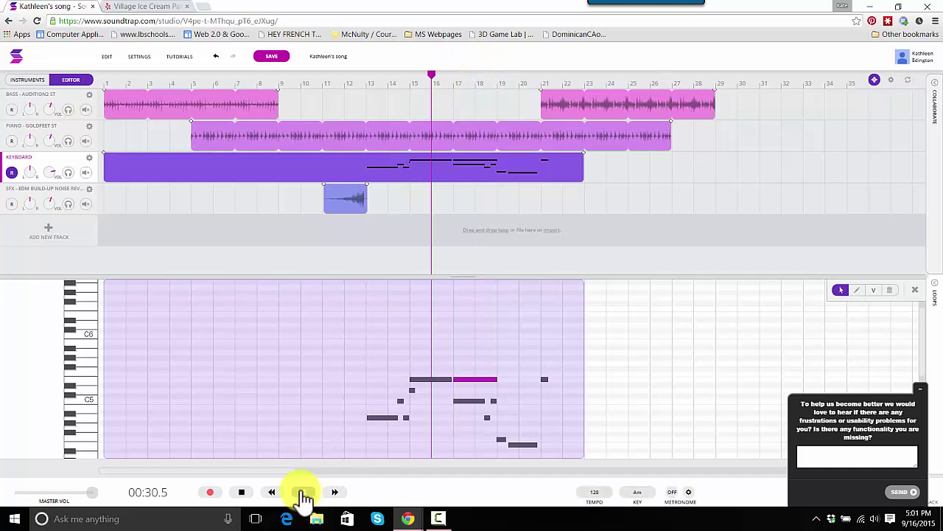
click(303, 493)
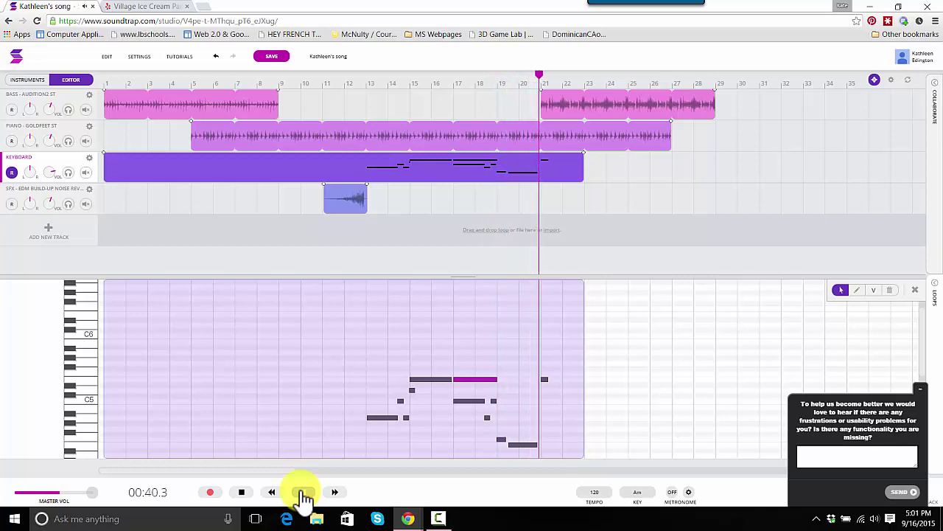
click(302, 492)
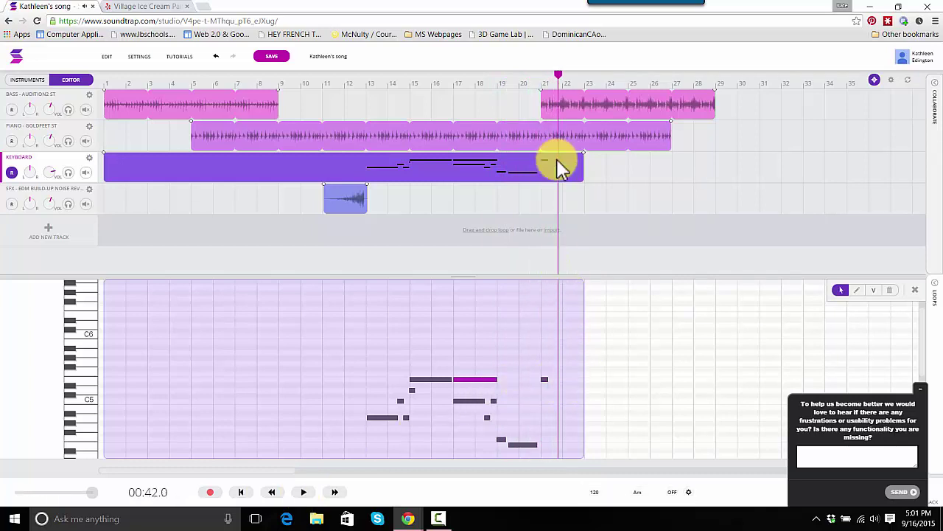
Add a shortened high note just below C6 at the end of the Keyboard clip near bar 22
drag(558, 75, 549, 77)
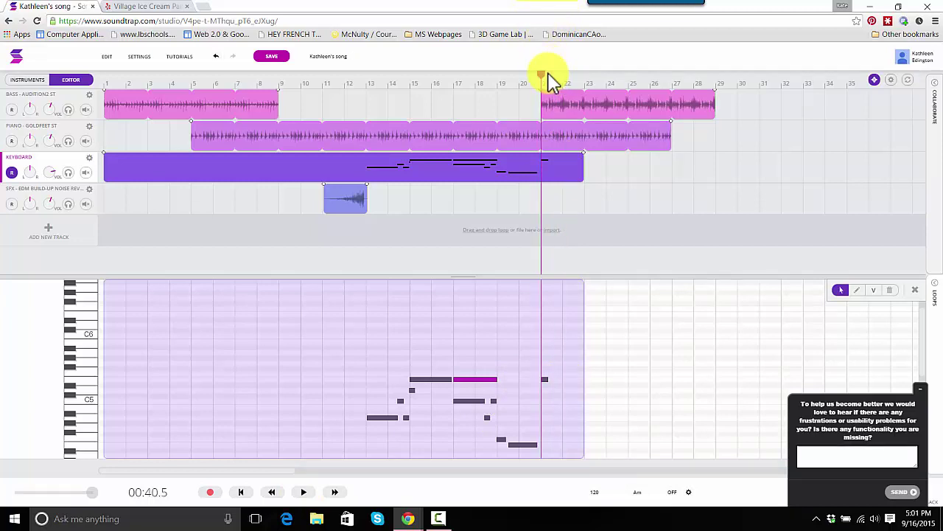
click(859, 290)
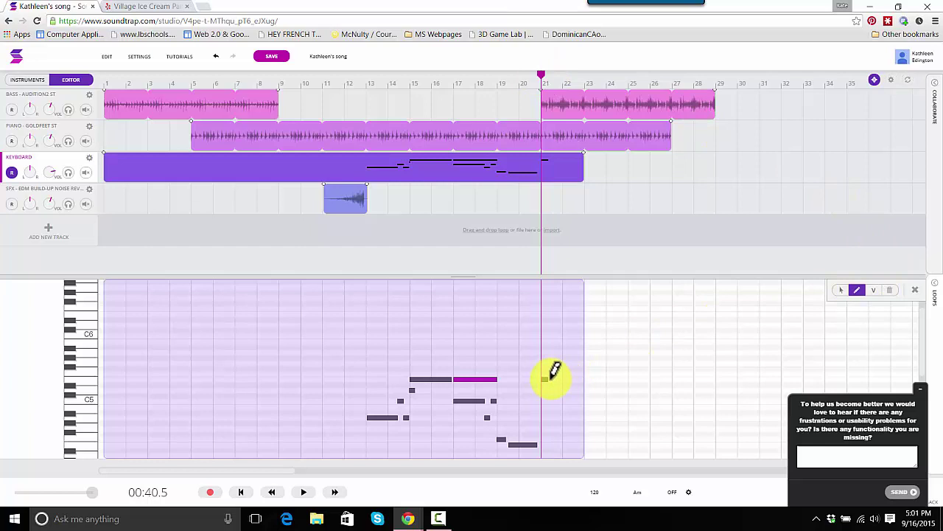
click(556, 362)
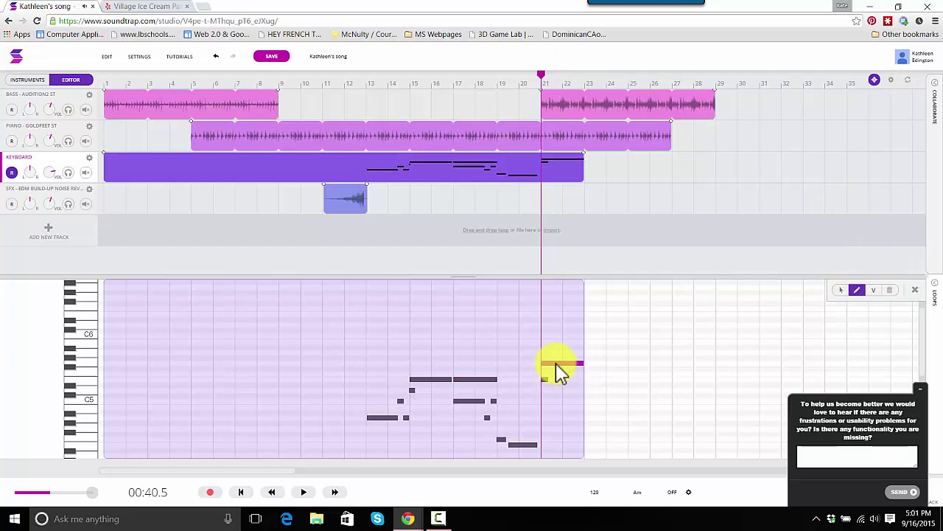
drag(557, 362, 564, 357)
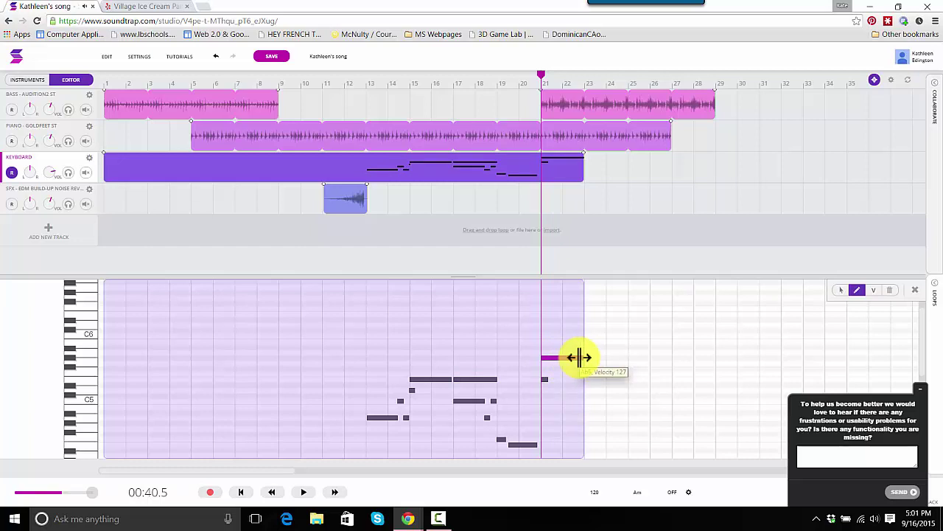
drag(563, 359, 561, 359)
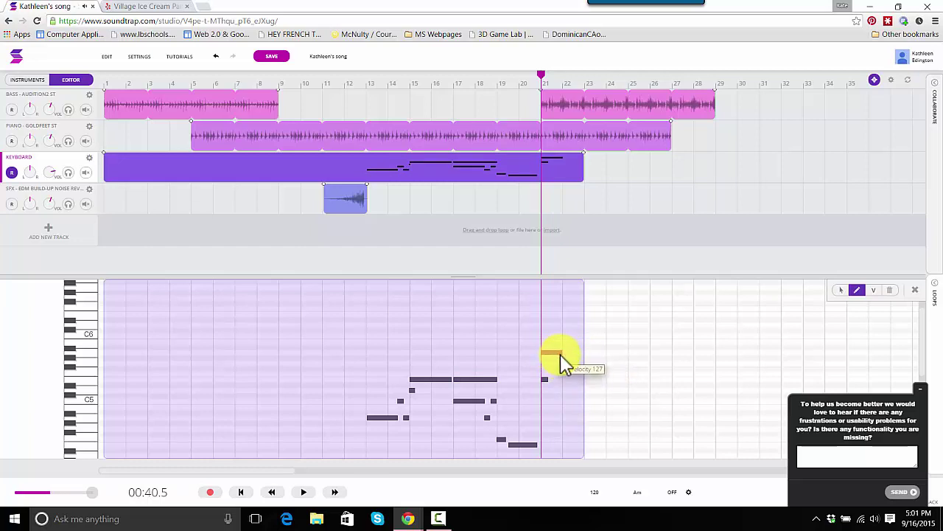
drag(579, 361, 575, 359)
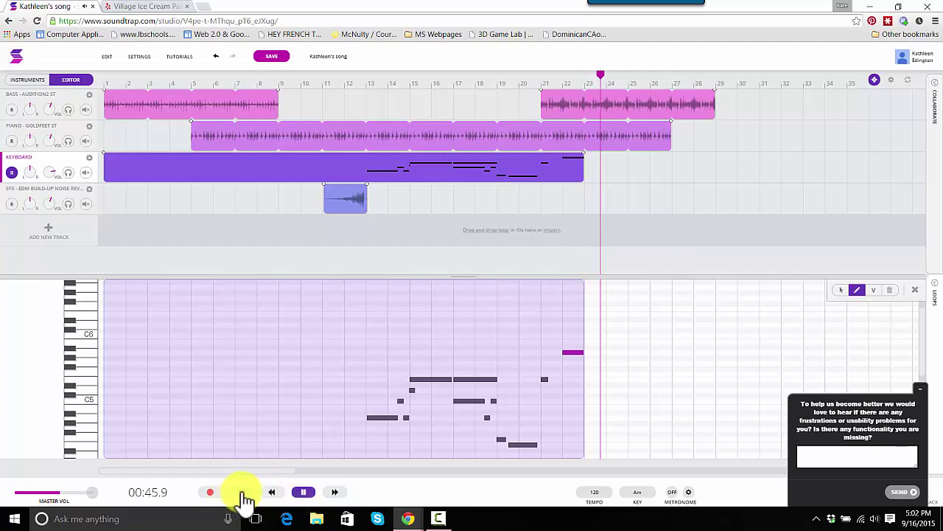
click(303, 491)
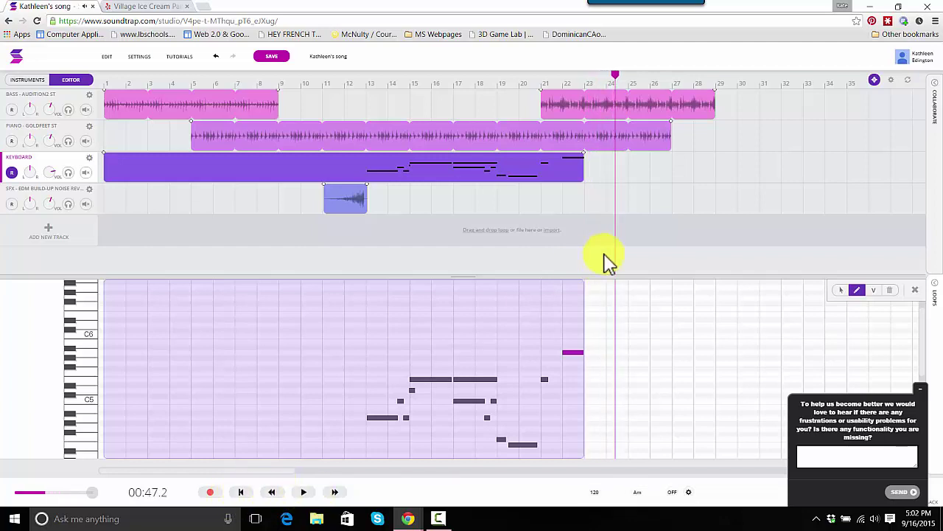